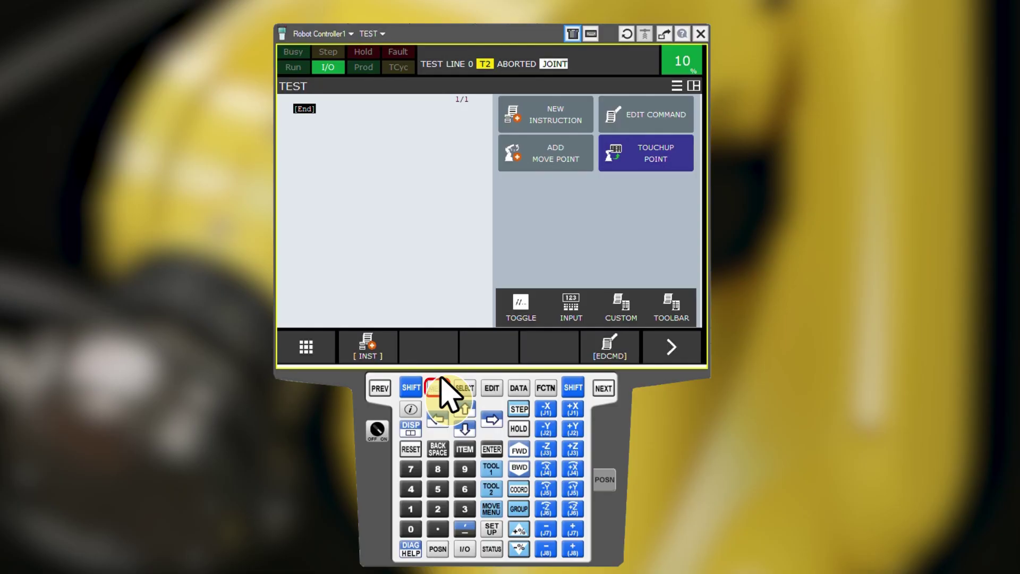
In SETUP > Port Init, change JD17 port P3's device from No Use to Force Sensor
left_click(439, 385)
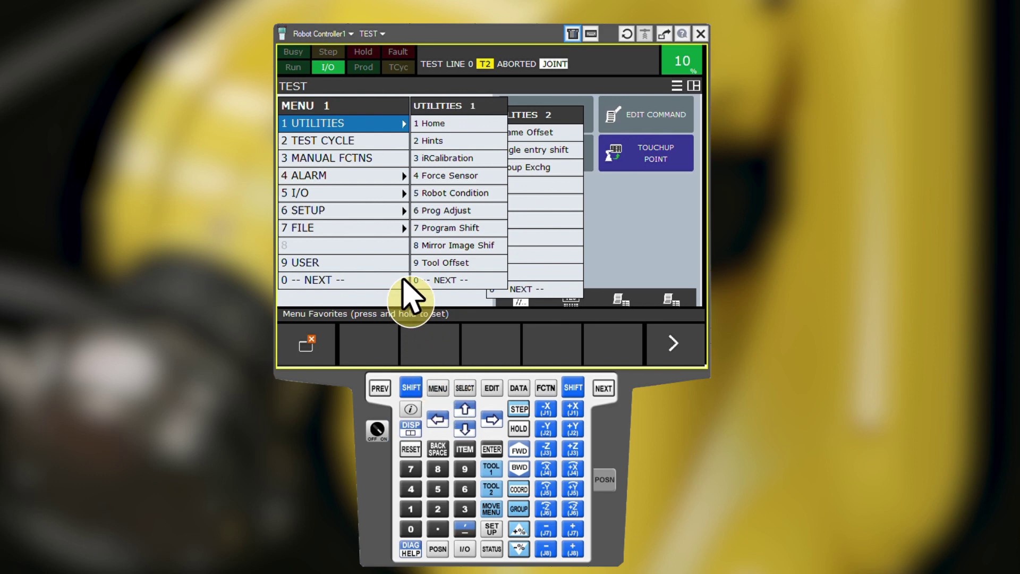
left_click(379, 210)
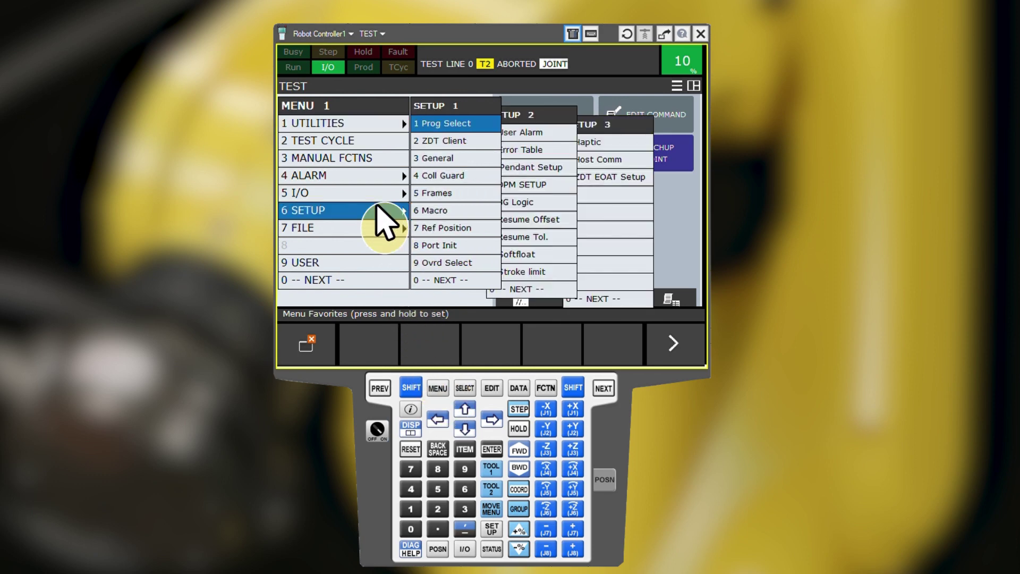
left_click(431, 246)
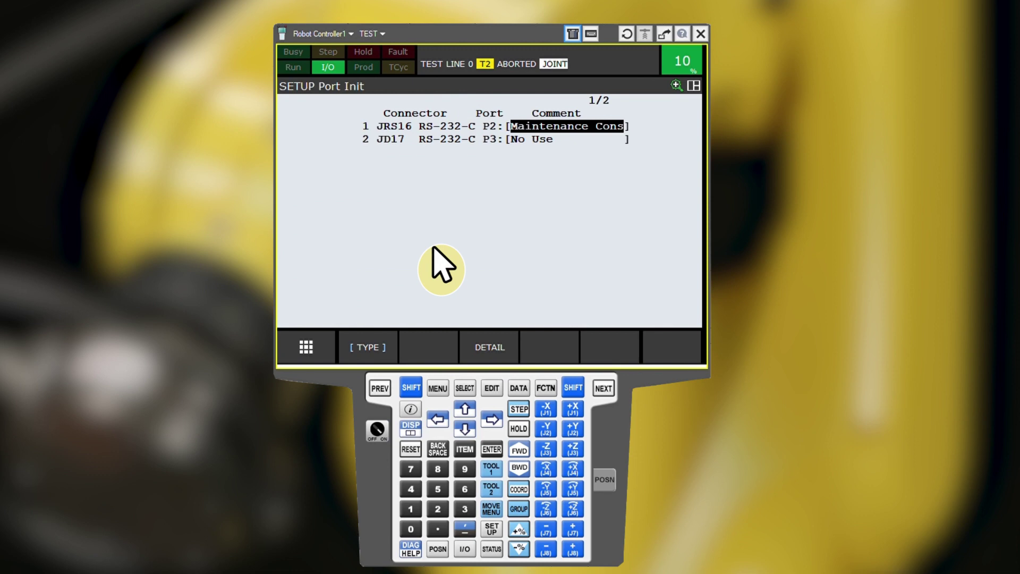
left_click(534, 140)
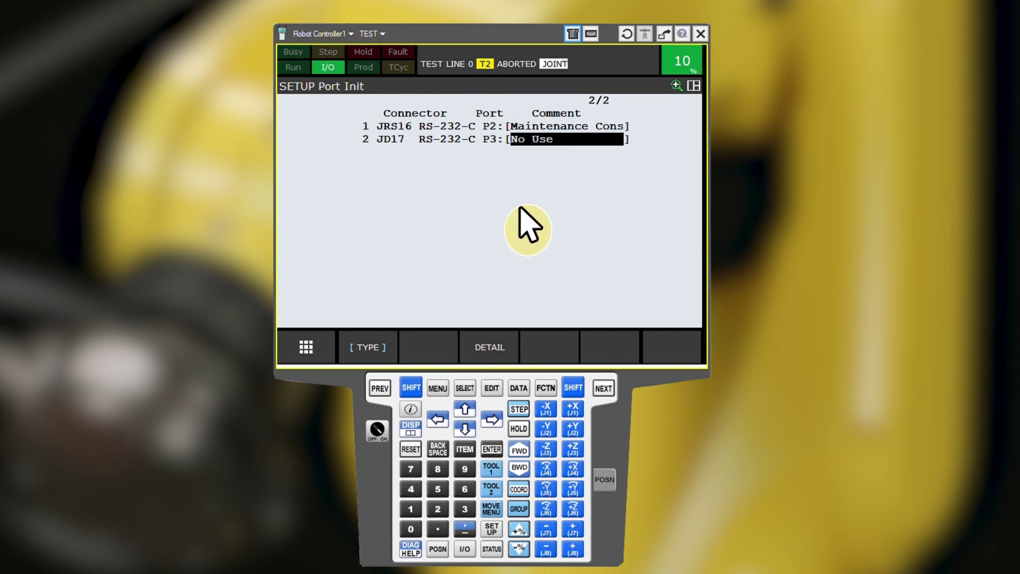
left_click(495, 345)
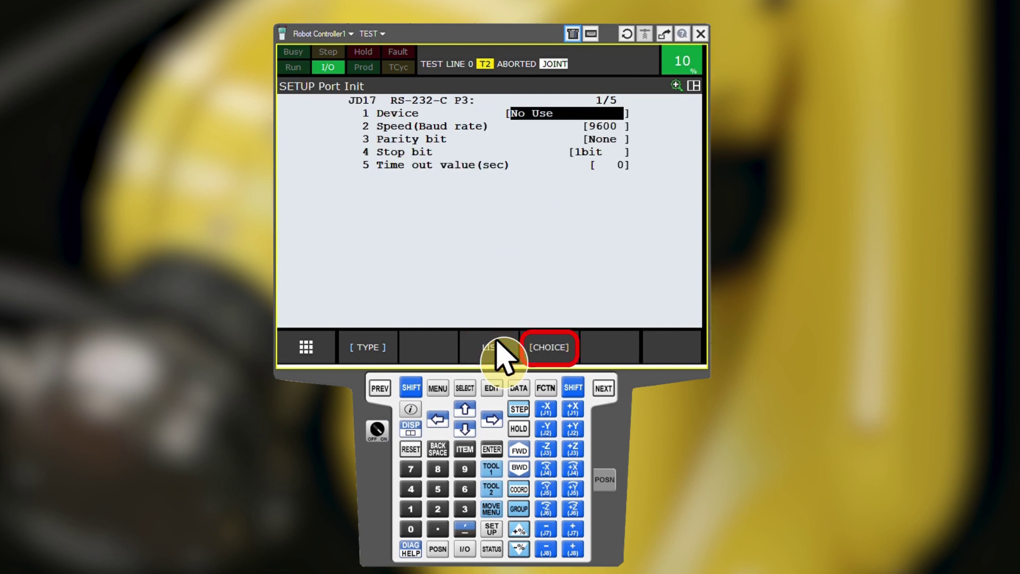
left_click(548, 346)
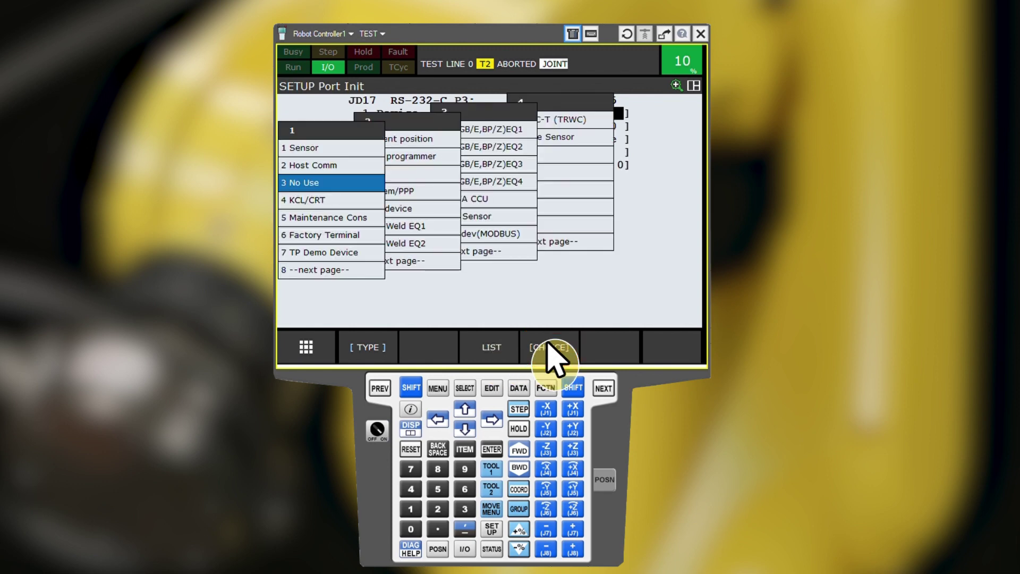
left_click(567, 136)
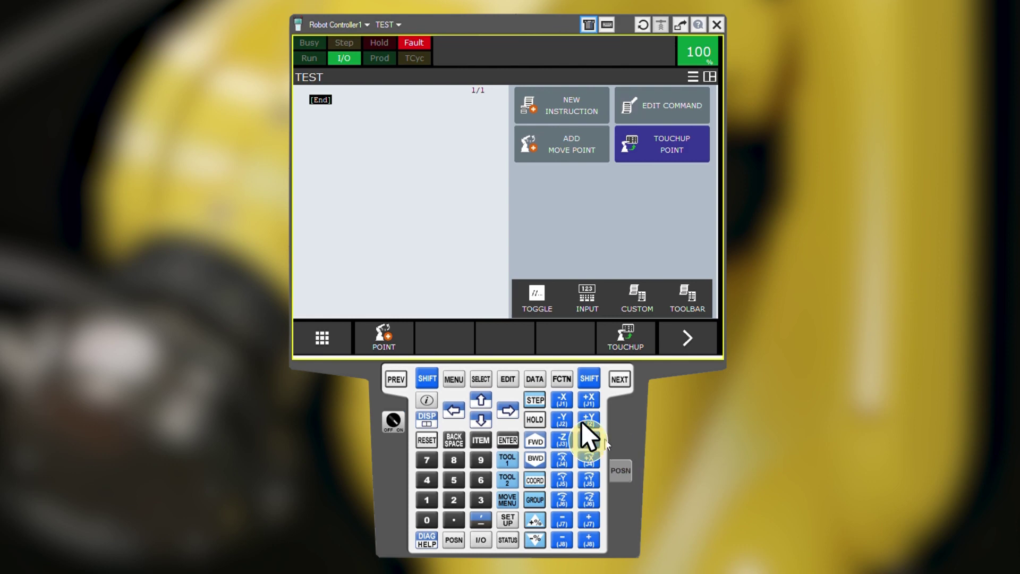
Open the main menu and move to its second page (NEXT)
left_click(454, 378)
left_click(473, 415)
left_click(472, 415)
left_click(473, 416)
left_click(473, 415)
left_click(473, 415)
left_click(473, 416)
left_click(473, 416)
left_click(474, 416)
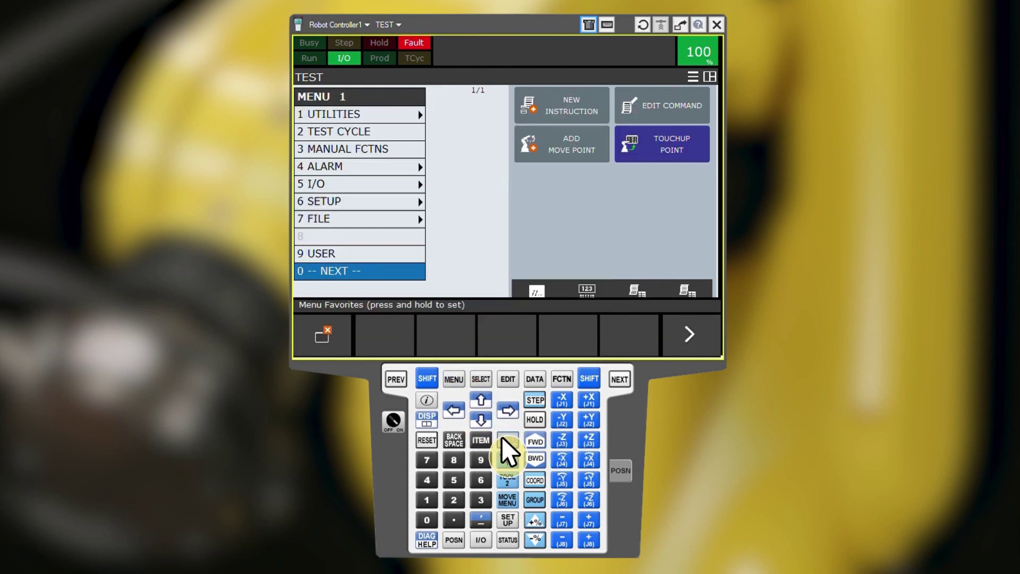
left_click(504, 438)
Open STATUS > Force Sensor to show group 1's current and mean Fx–Mz and temperature values
left_click(484, 417)
left_click(483, 417)
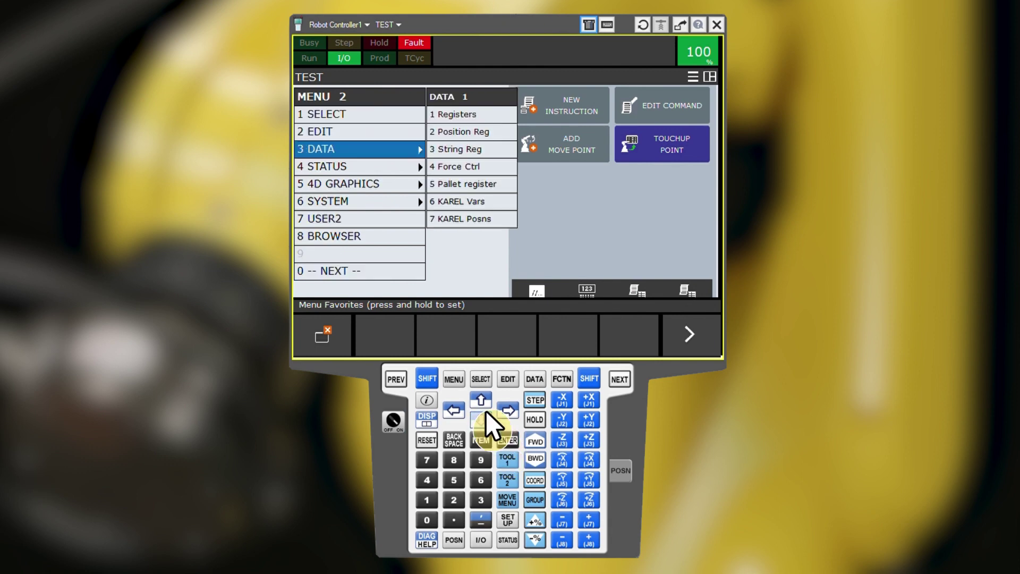
left_click(483, 417)
left_click(505, 410)
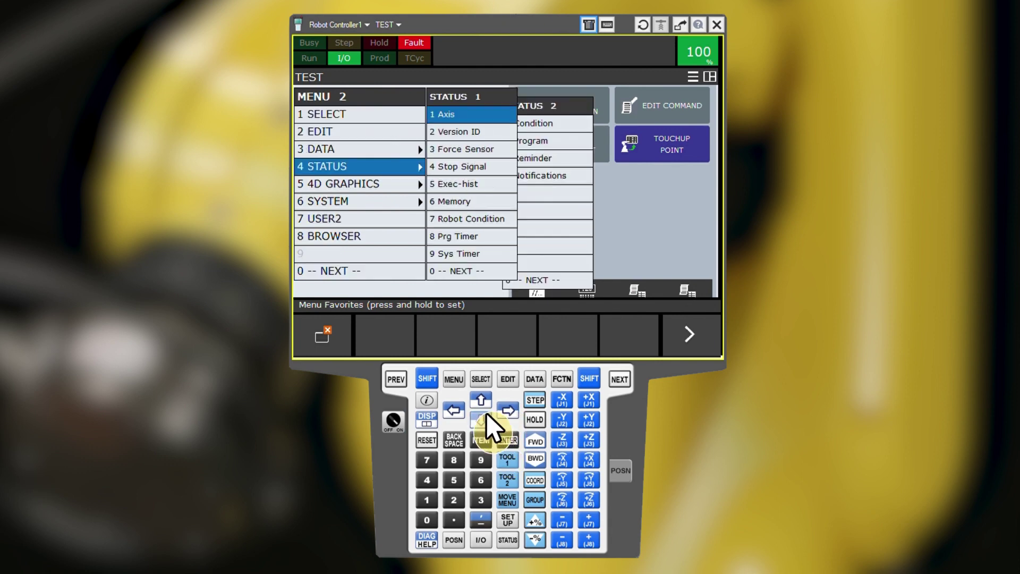
left_click(484, 420)
left_click(485, 420)
left_click(509, 440)
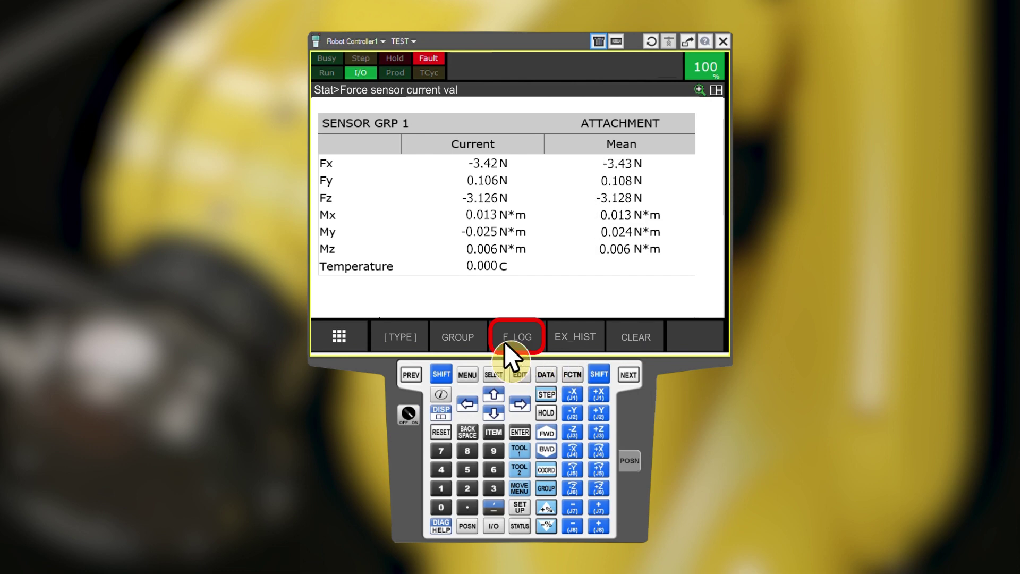
View the F_LOG force data graph and the EX_HIST execution history, then return to CUR VAL
left_click(515, 337)
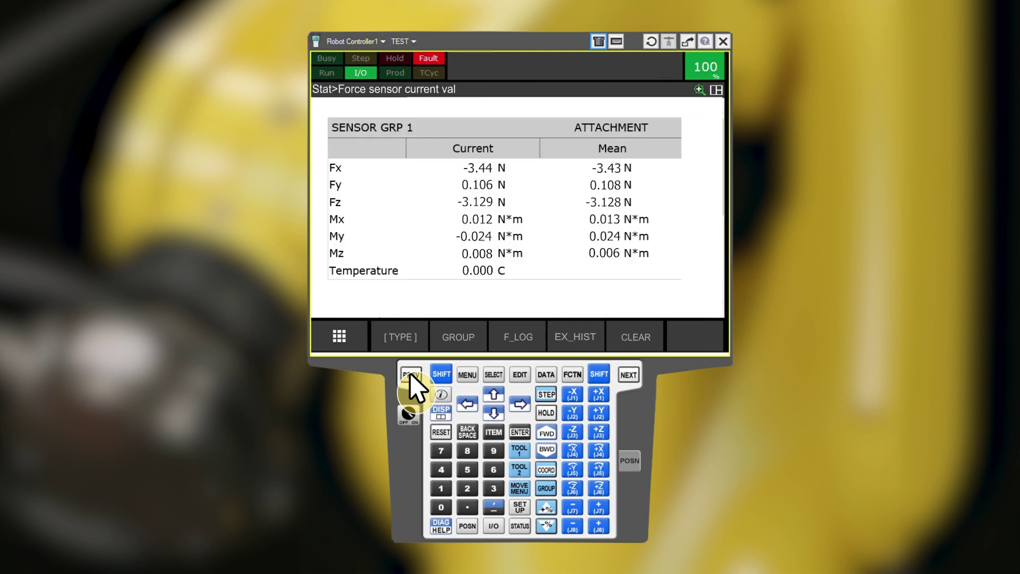
left_click(560, 347)
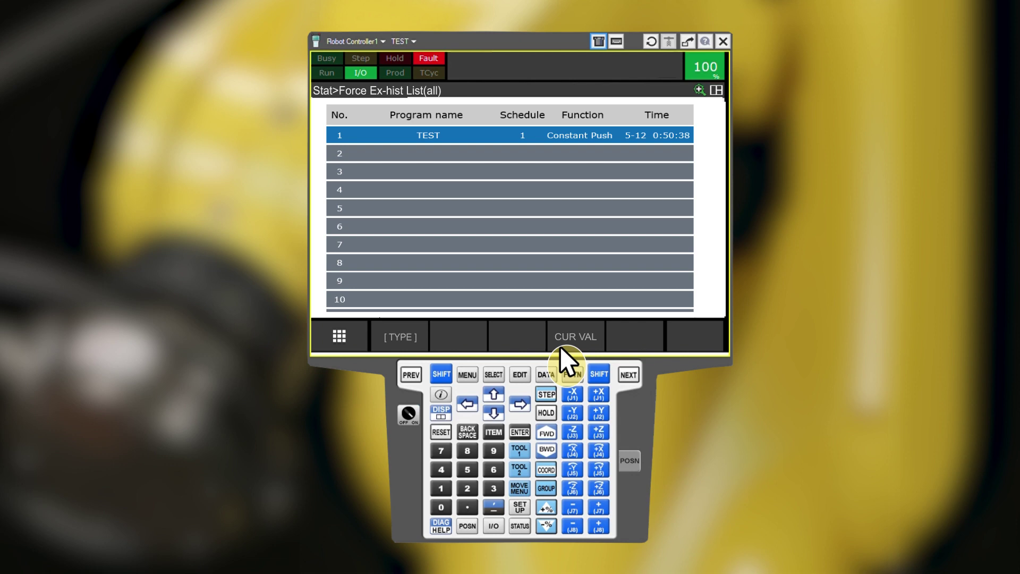
left_click(562, 349)
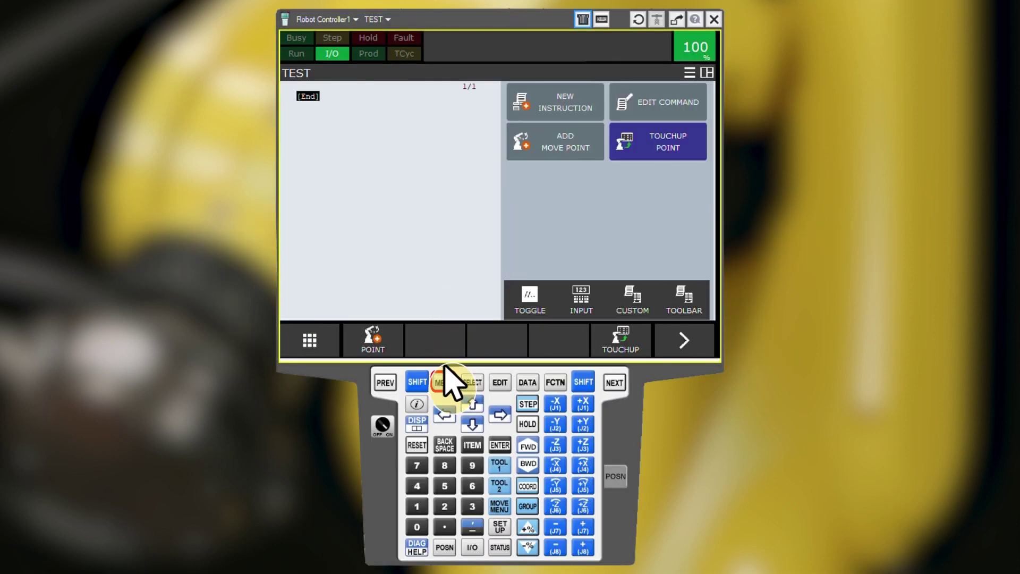
Go to UTILITIES > Force Sensor and open 3 Force Sensor Attachment with DETAIL
left_click(442, 382)
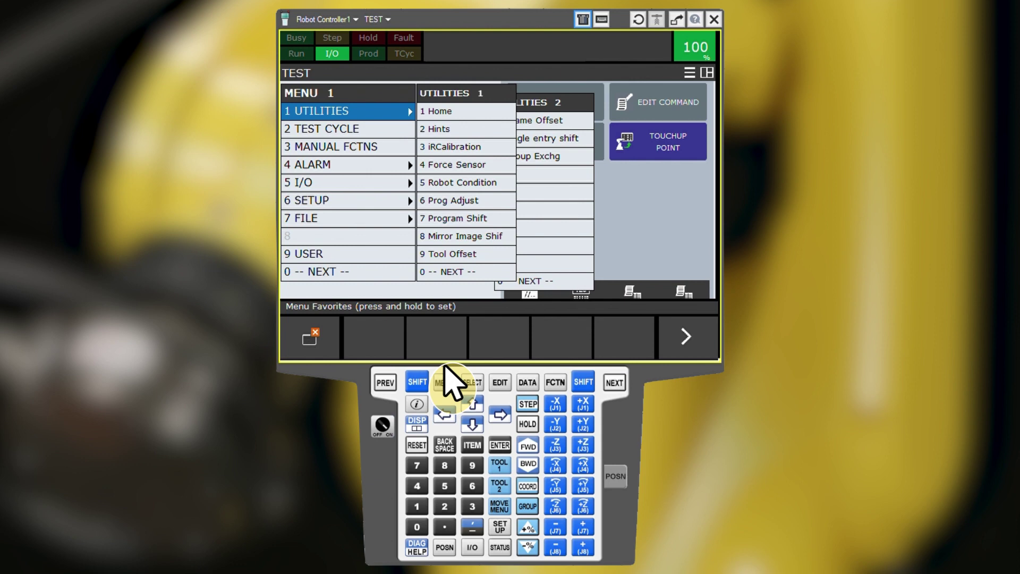
left_click(499, 415)
left_click(472, 424)
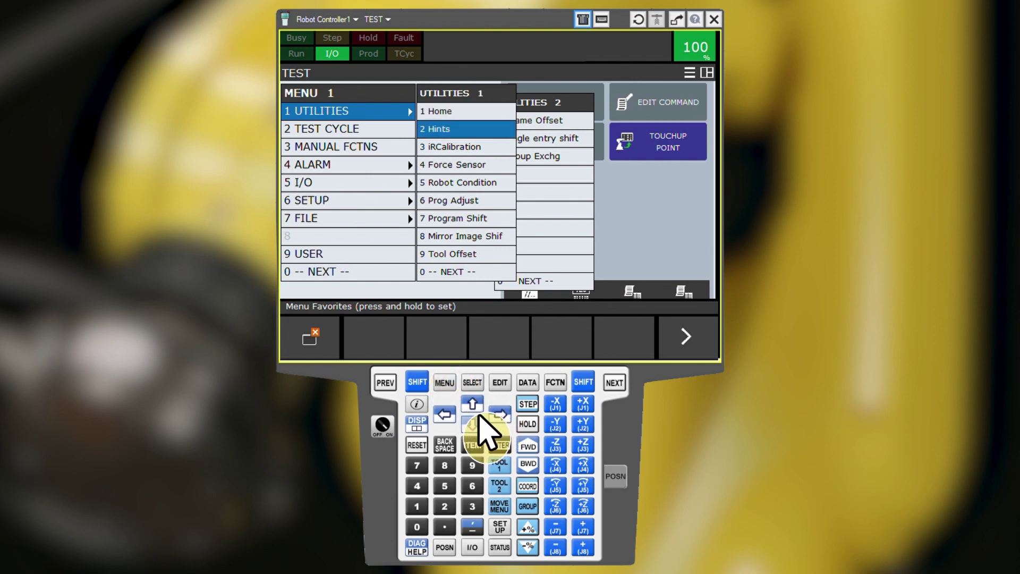
left_click(472, 423)
left_click(473, 424)
left_click(500, 445)
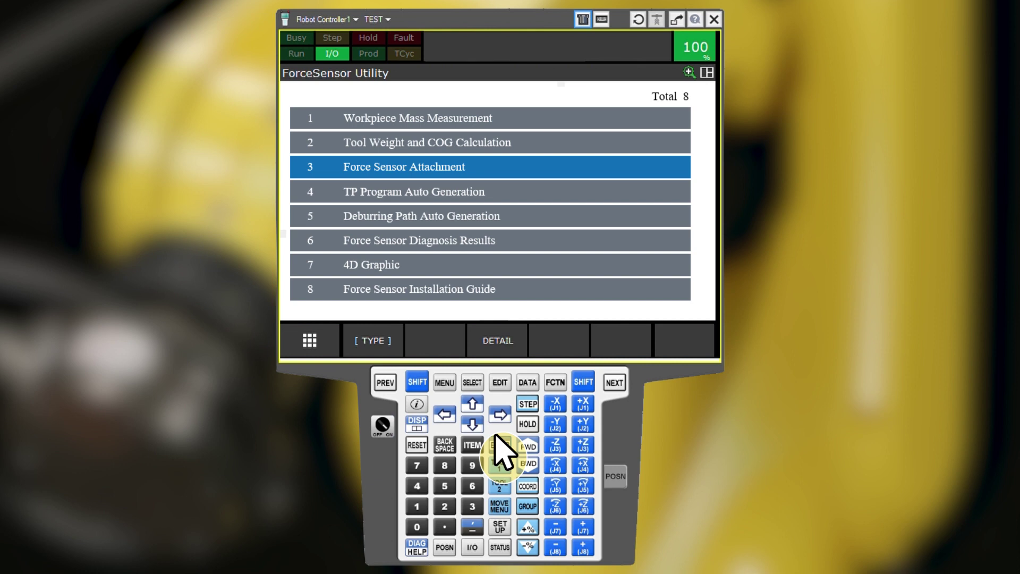
left_click(495, 345)
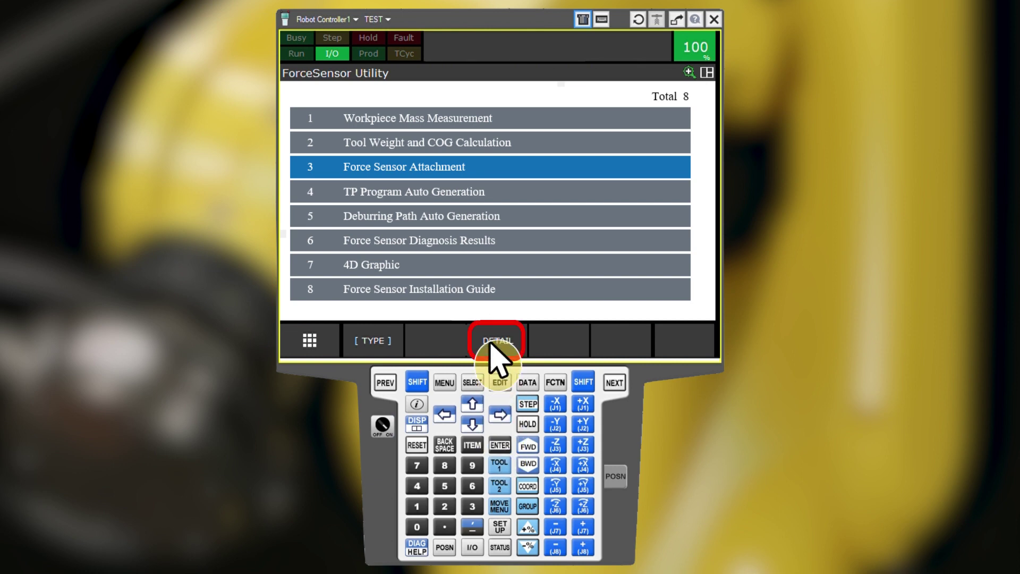
Change the sensor attachment from FIXED to HAND, press SET, and confirm the prompt
left_click(494, 444)
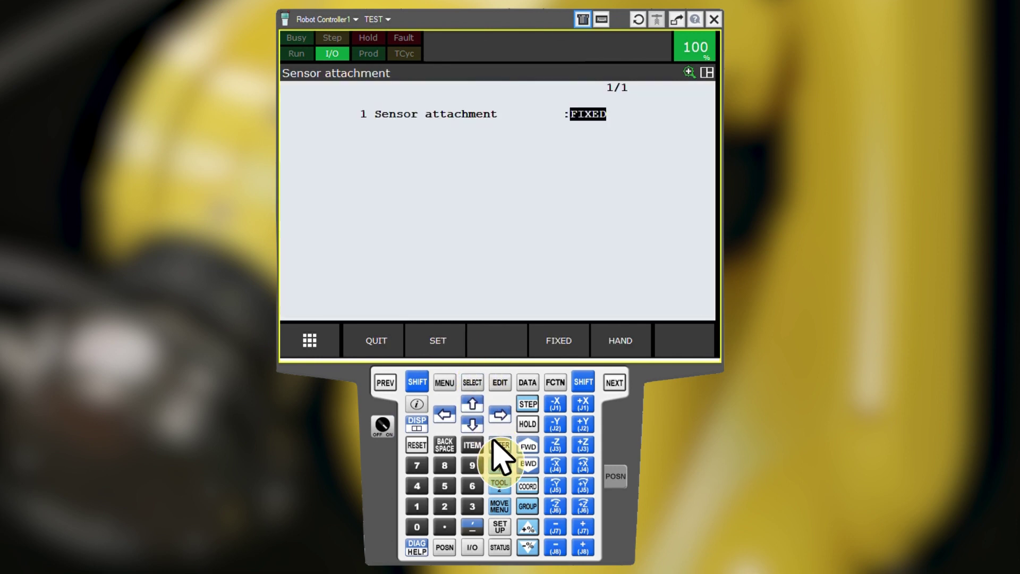
key("F5")
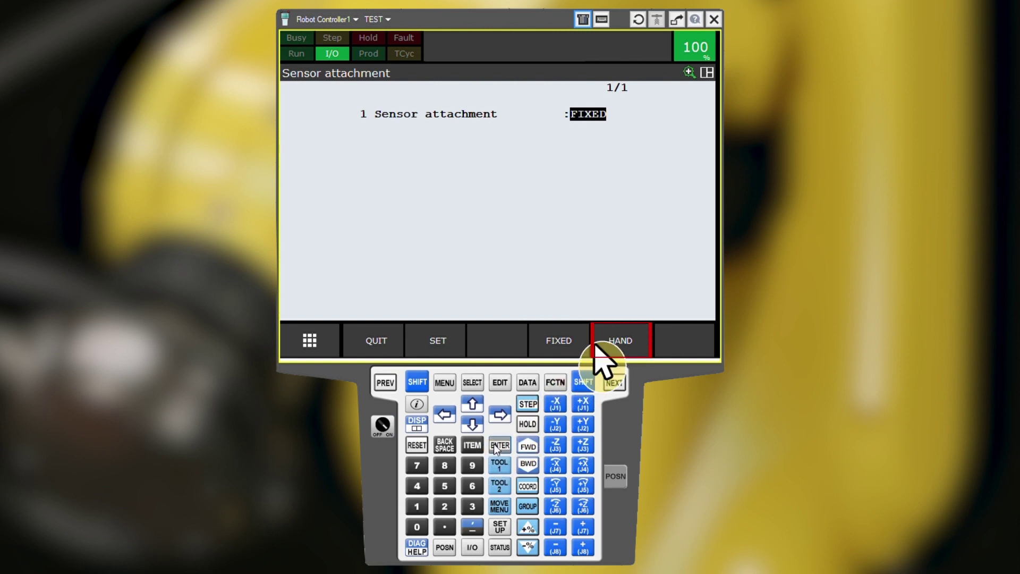
left_click(610, 338)
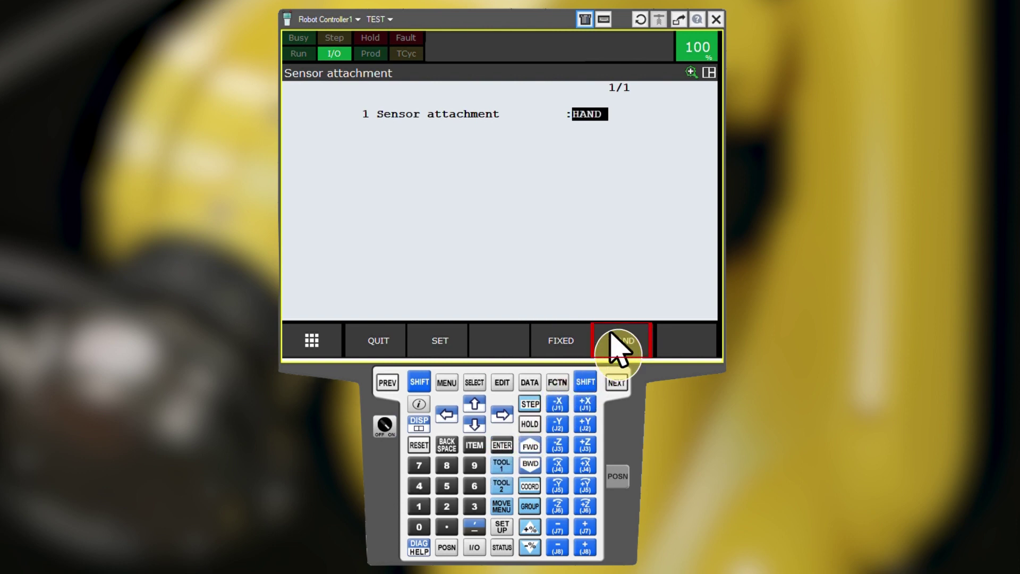
left_click(437, 329)
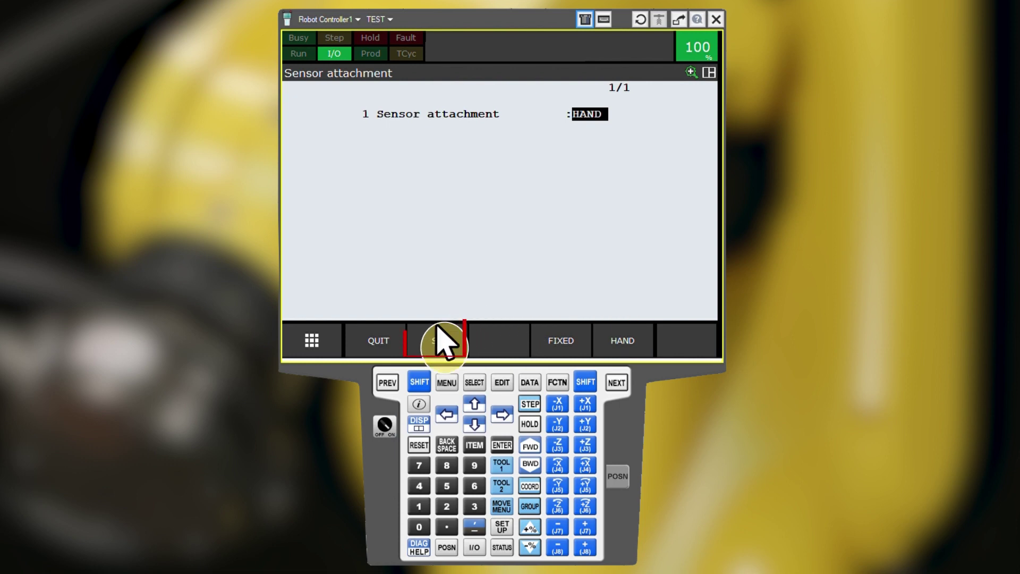
left_click(547, 330)
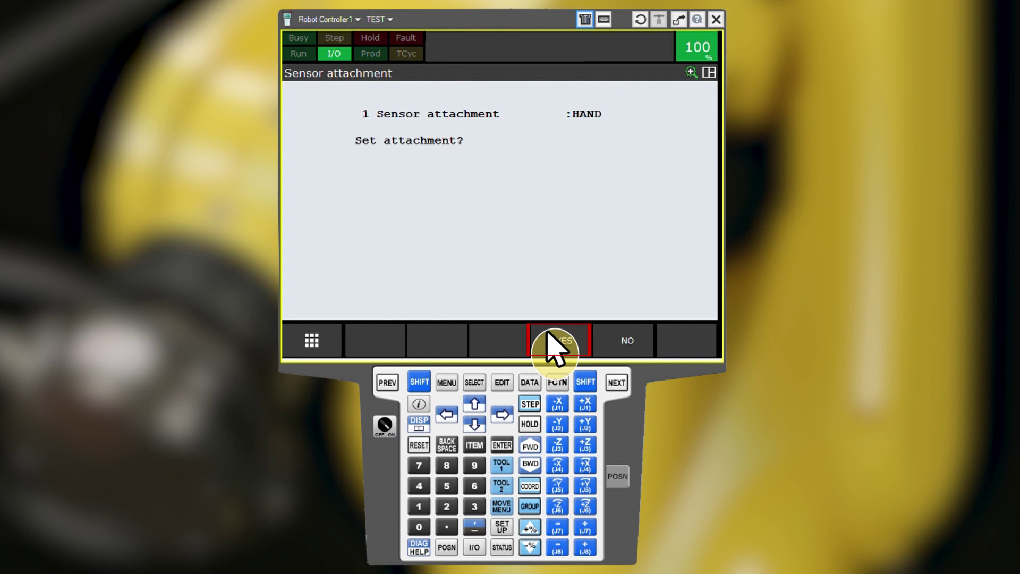
Confirm the HAND attachment, apply the default sensor frame (Z 51.300 mm), and quit setup
left_click(547, 331)
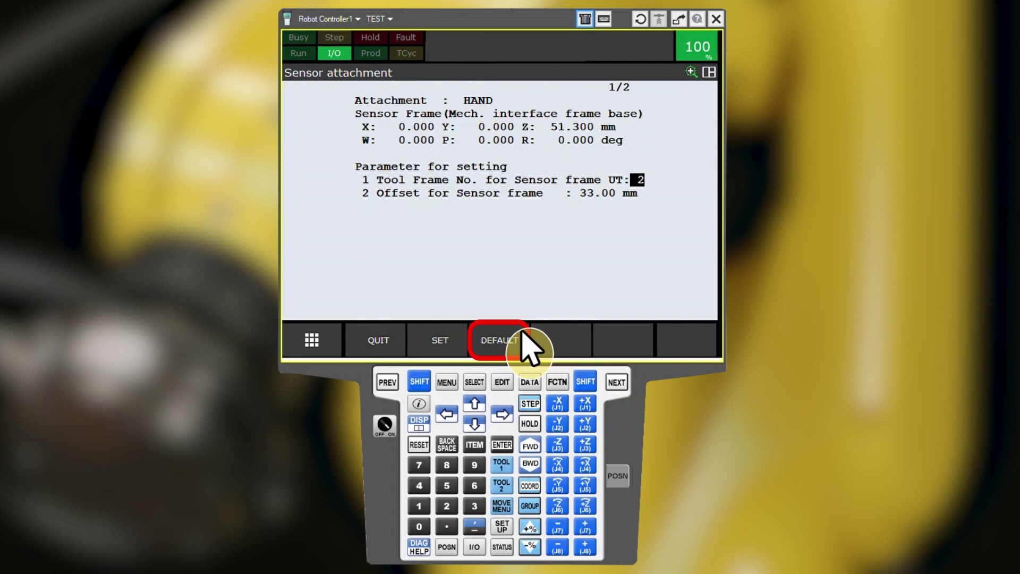
left_click(502, 337)
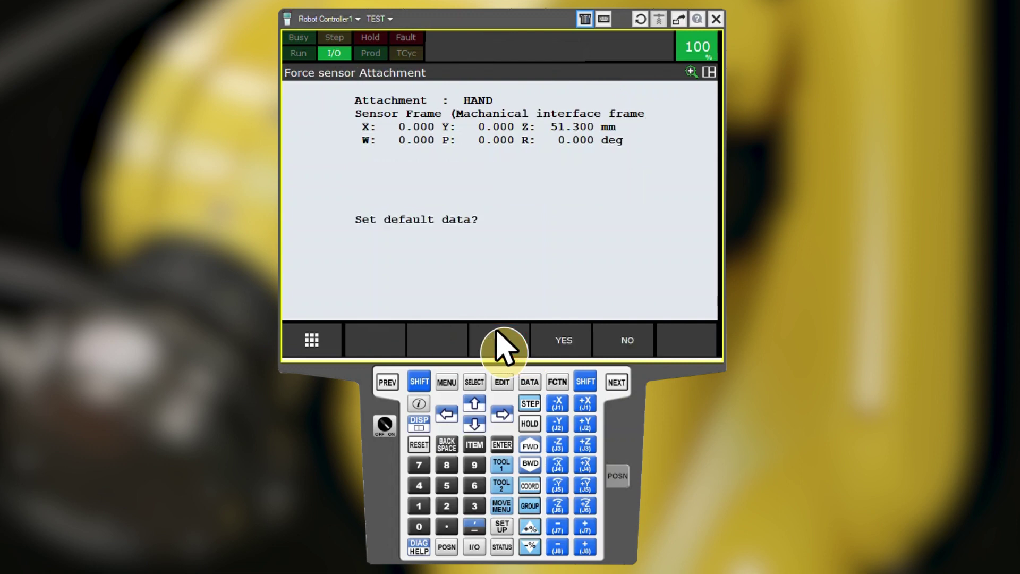
left_click(563, 335)
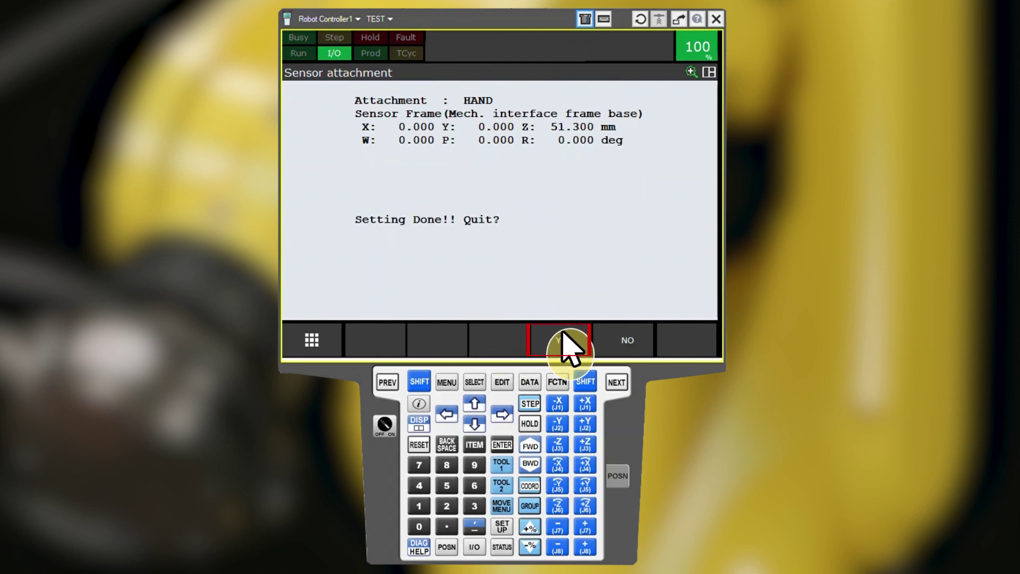
left_click(563, 335)
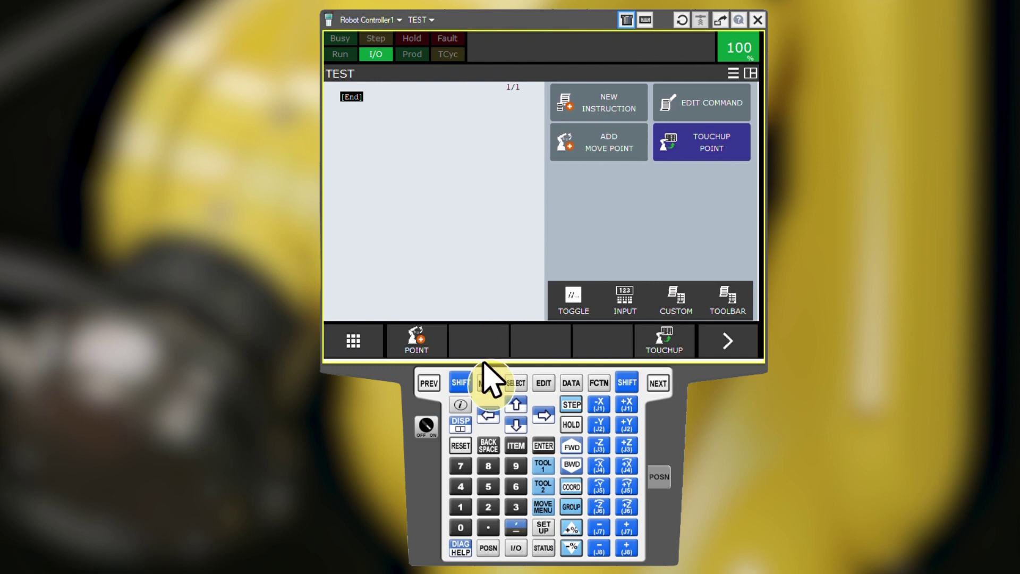
Reopen UTILITIES > Force Sensor > Force Sensor Attachment to check HAND, Z 51.300 mm, UT 2, 33.00 mm offset
left_click(488, 383)
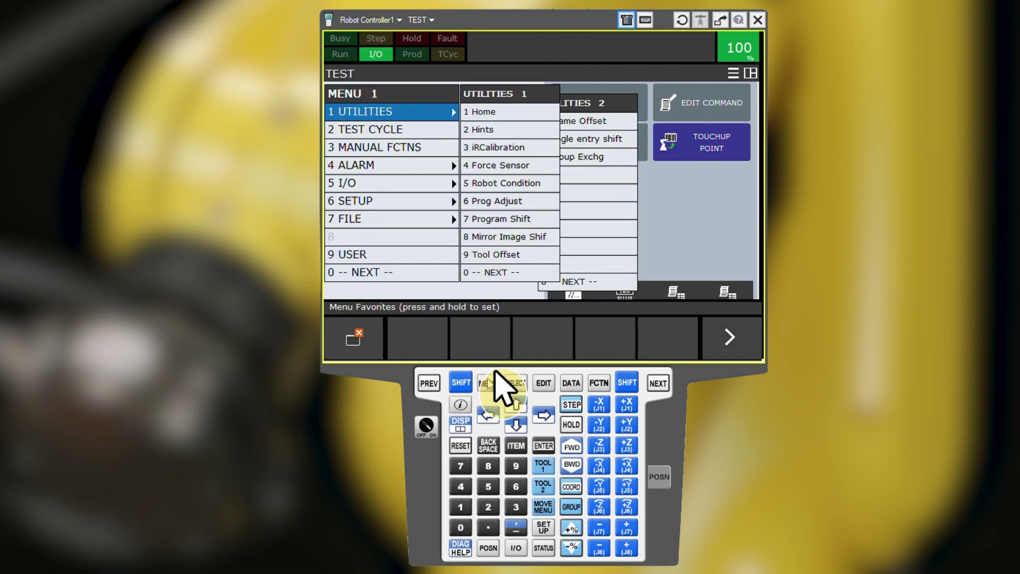
left_click(543, 414)
left_click(516, 424)
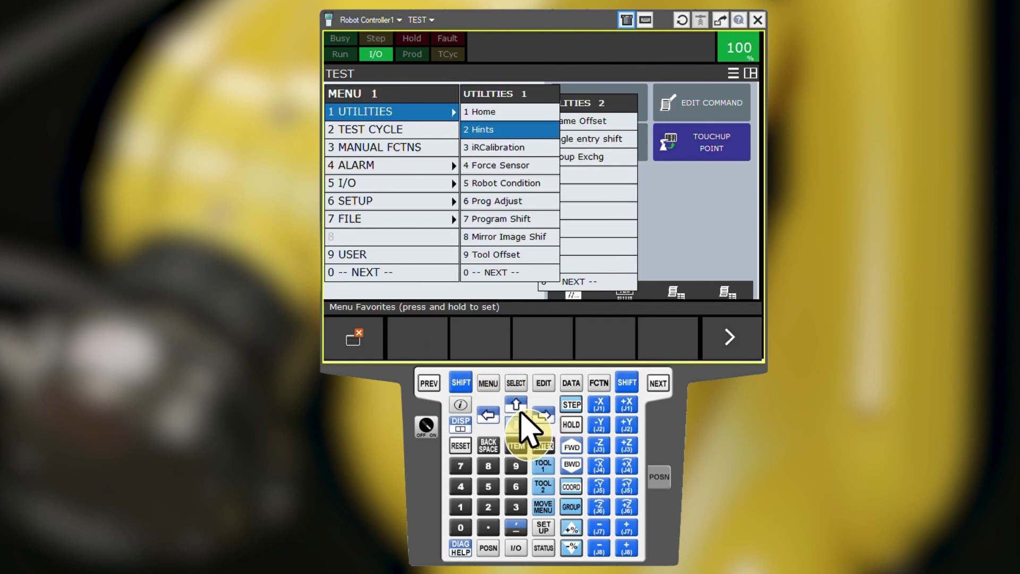
left_click(516, 423)
left_click(516, 424)
left_click(542, 445)
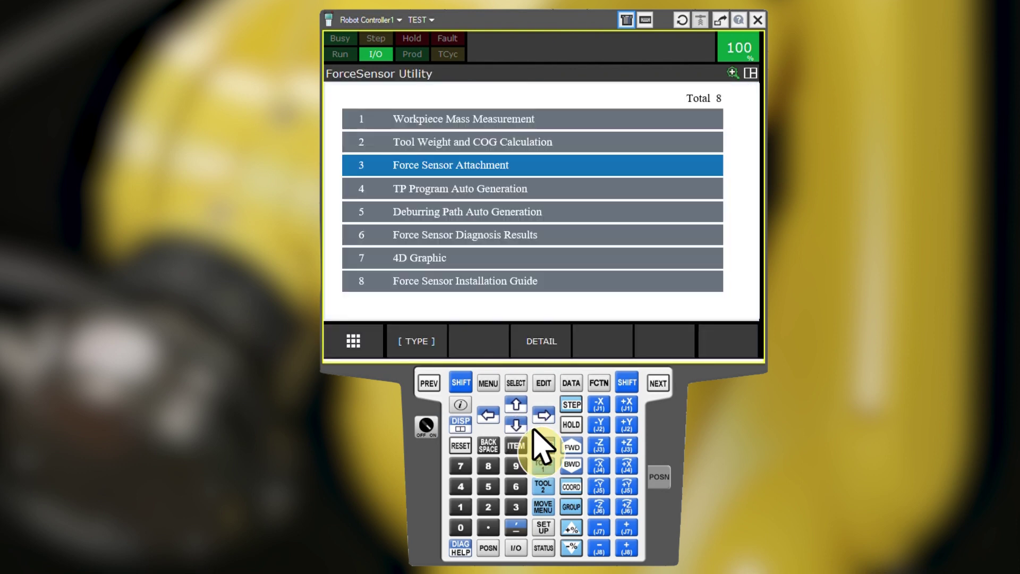
left_click(542, 445)
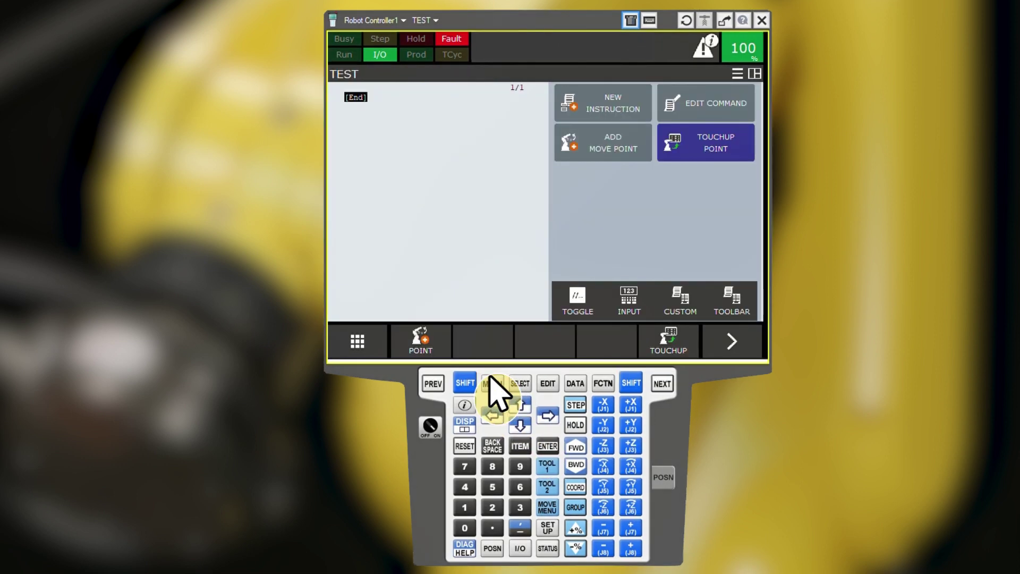
Open STATUS > Force Sensor from the menu's NEXT page to view the current readings
left_click(492, 383)
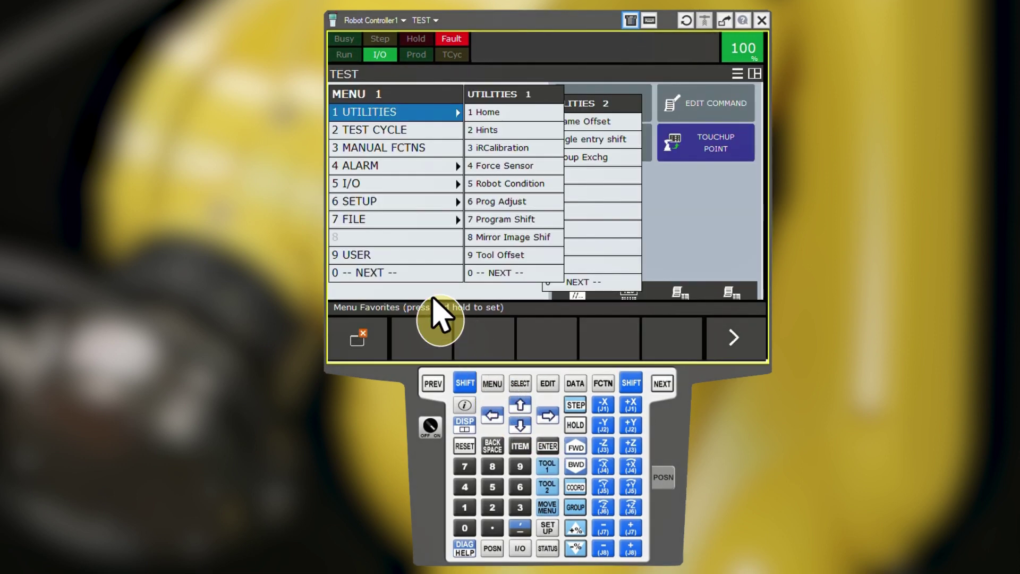
left_click(404, 272)
left_click(391, 165)
left_click(486, 148)
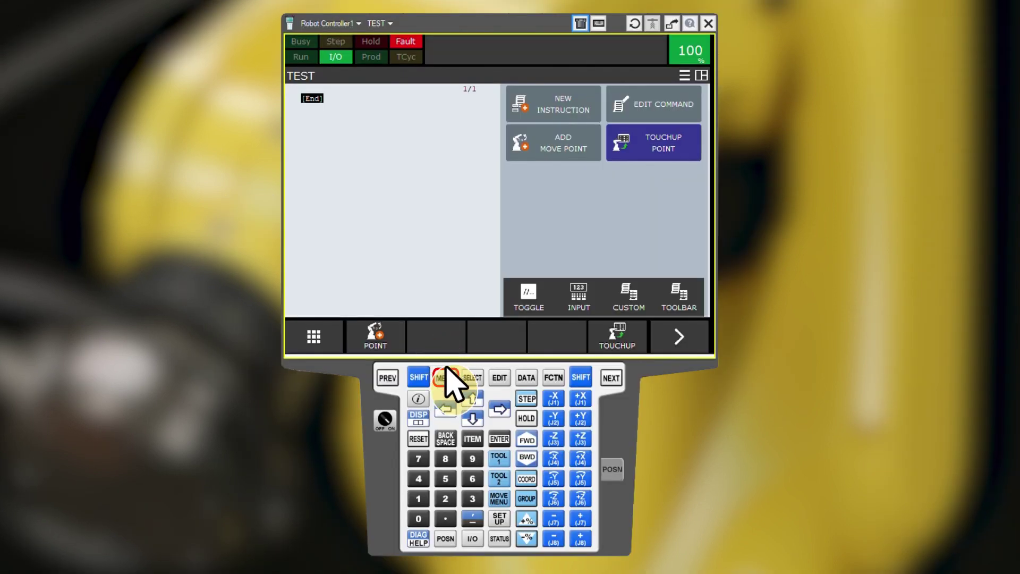
Open the ForceSensor Utility list and highlight 2 Tool Weight and COG Calculation
left_click(446, 374)
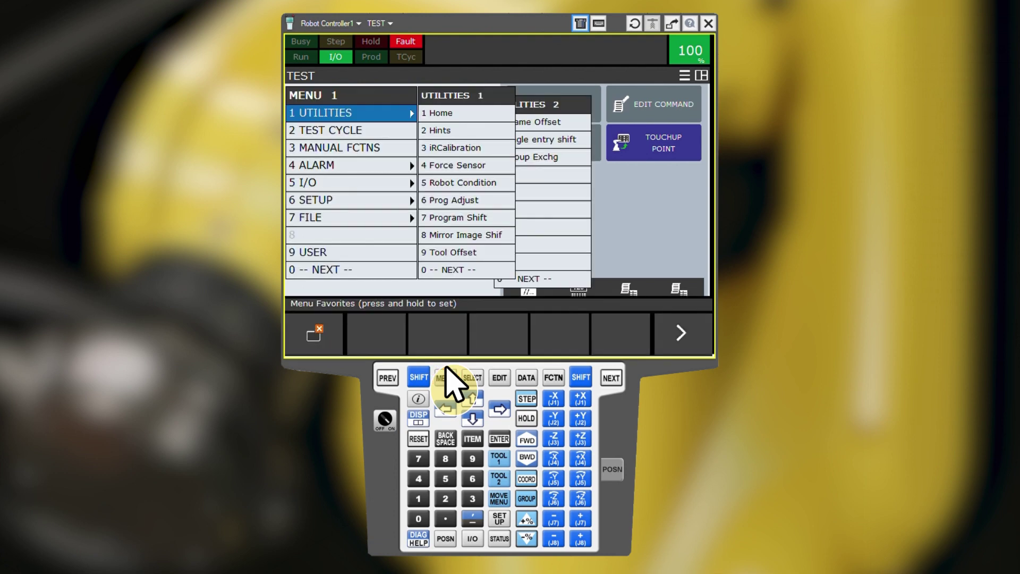
left_click(468, 165)
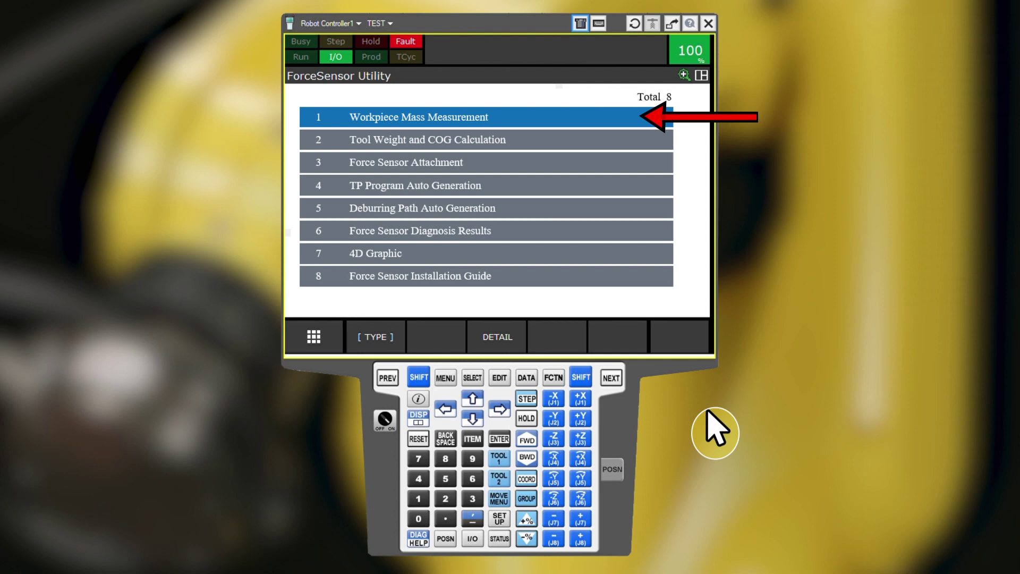
key("Down")
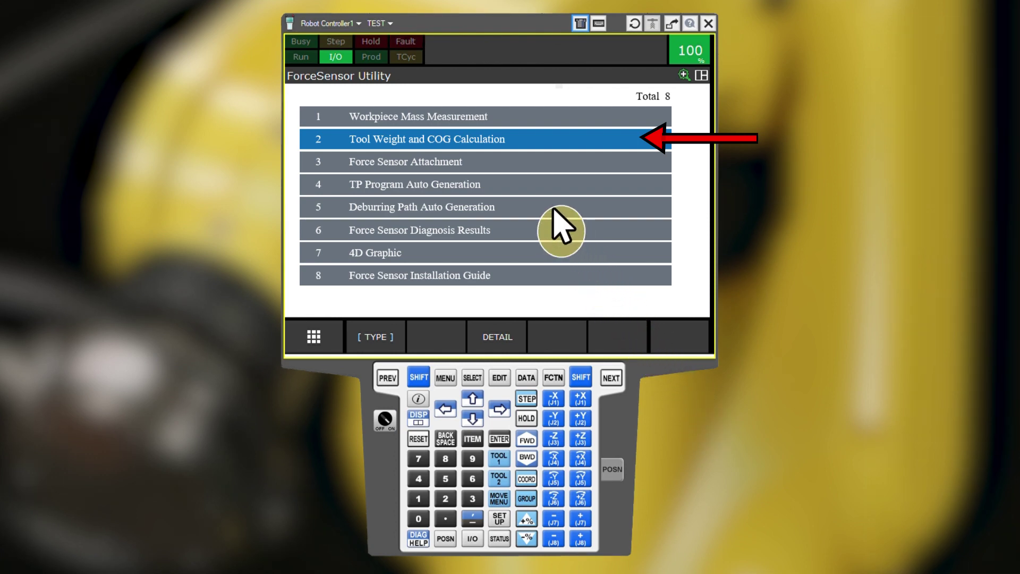
Open Tool Weight and COG Calculation, view its three set points, then return to its menu
left_click(492, 128)
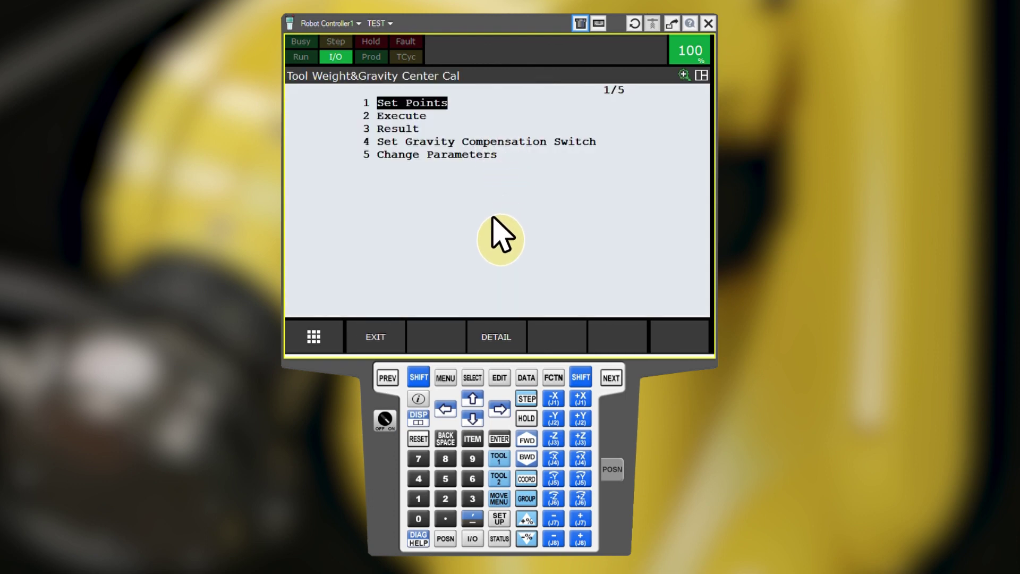
left_click(492, 325)
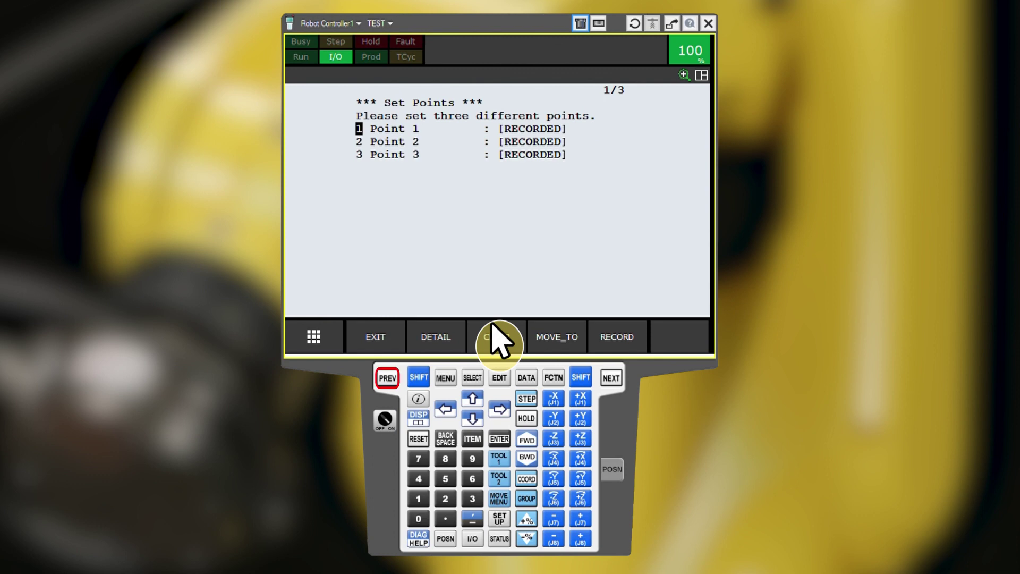
left_click(387, 377)
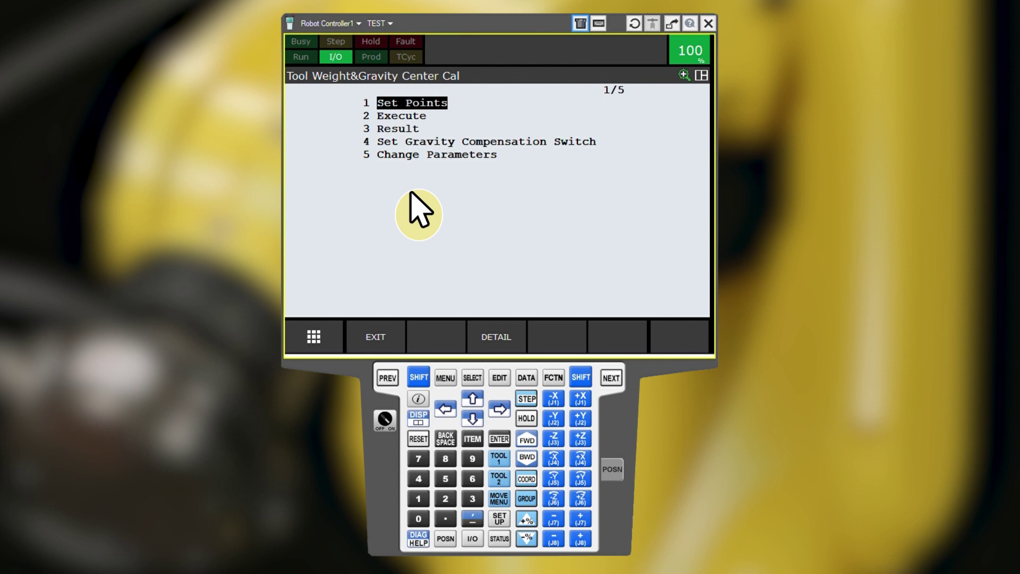
Review the per-schedule gravity compensation switches under Set Gravity Compensation Switch, then exit back to the utility list
left_click(424, 143)
left_click(491, 335)
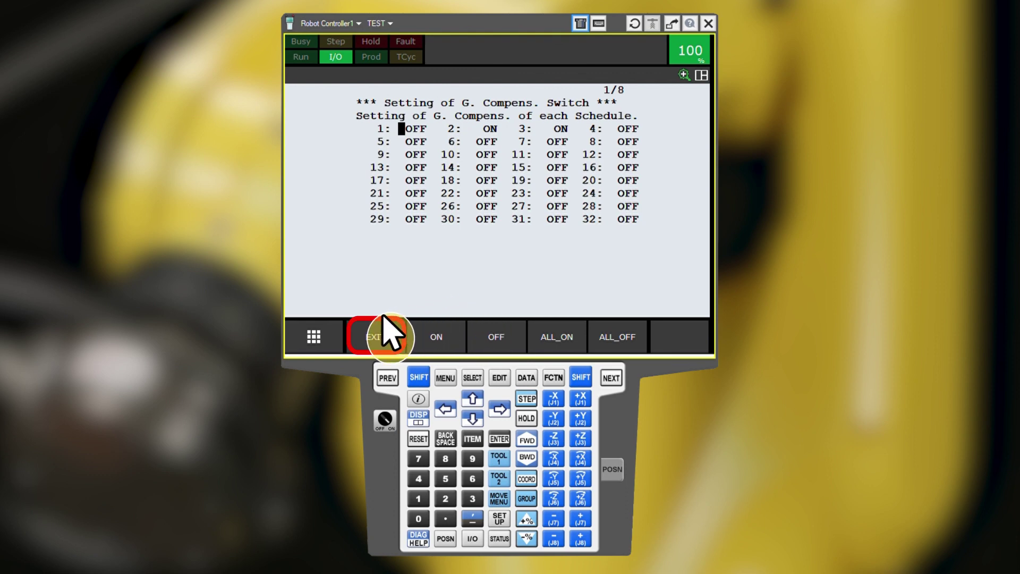
left_click(378, 337)
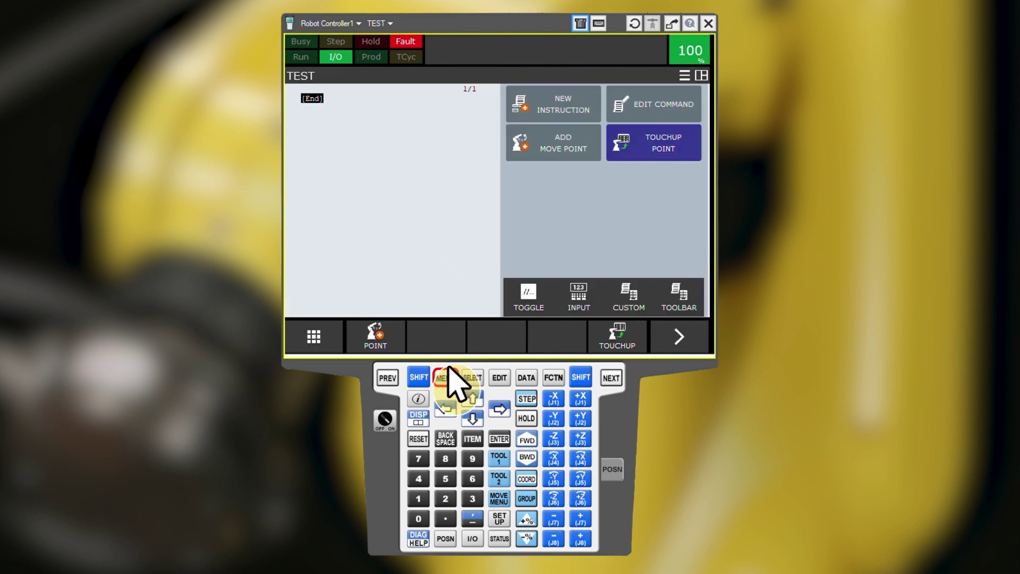
left_click(446, 376)
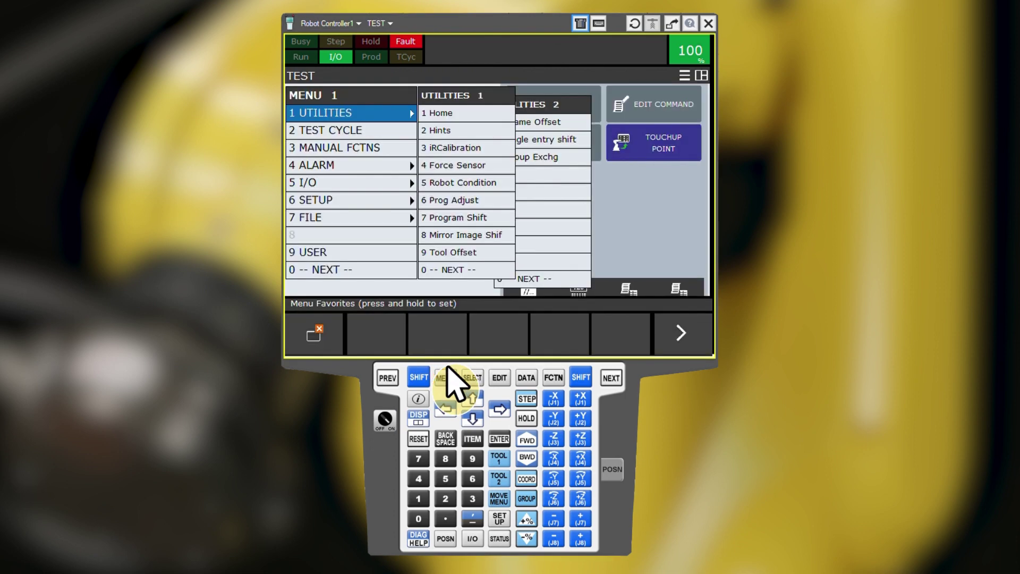
left_click(466, 165)
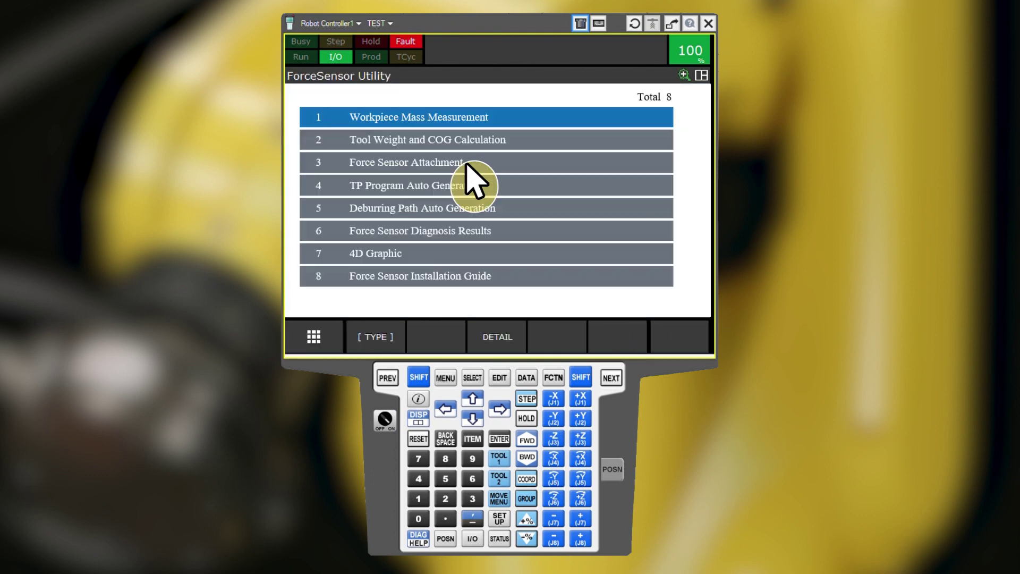
left_click(530, 206)
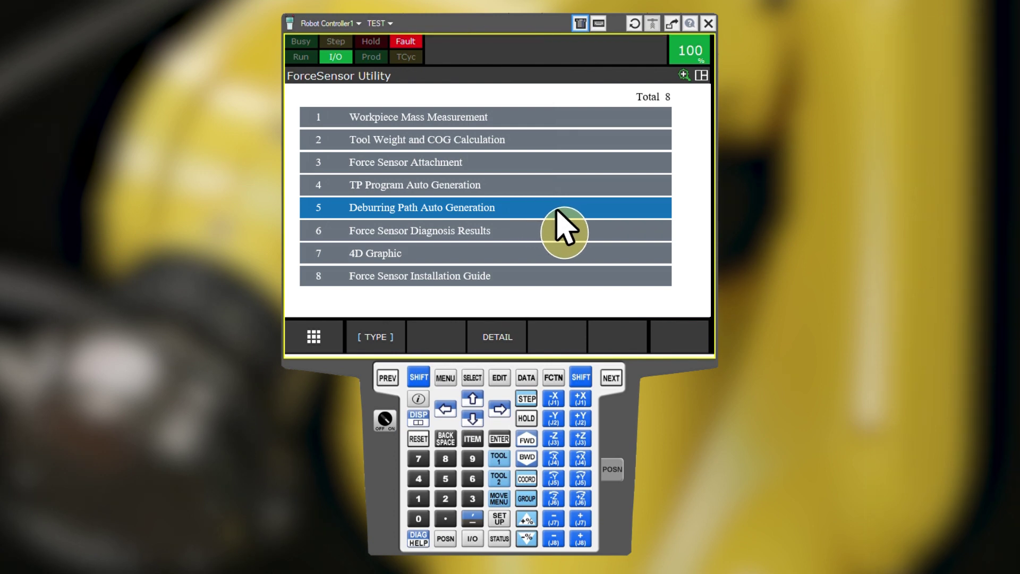
left_click(597, 223)
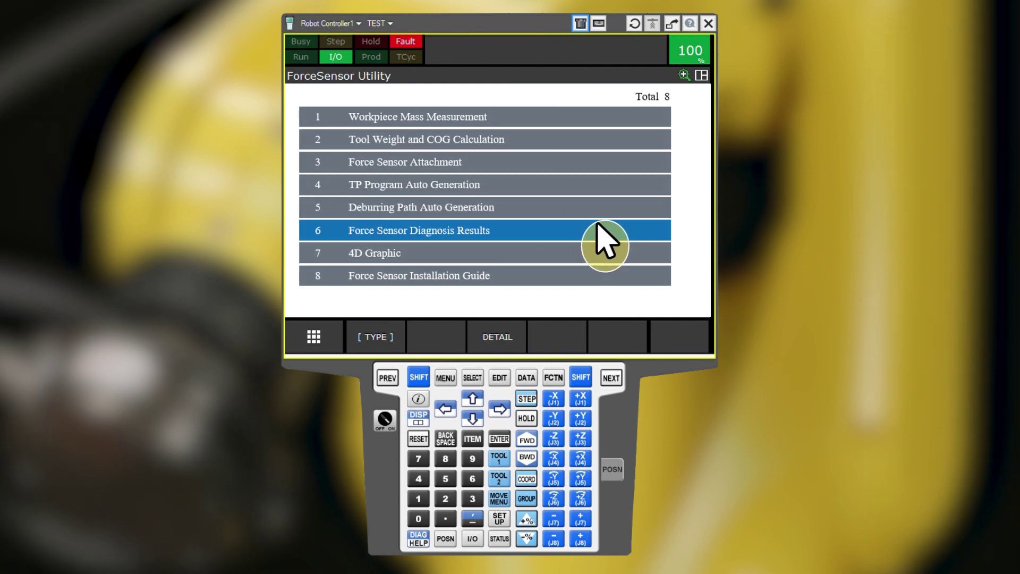
left_click(596, 223)
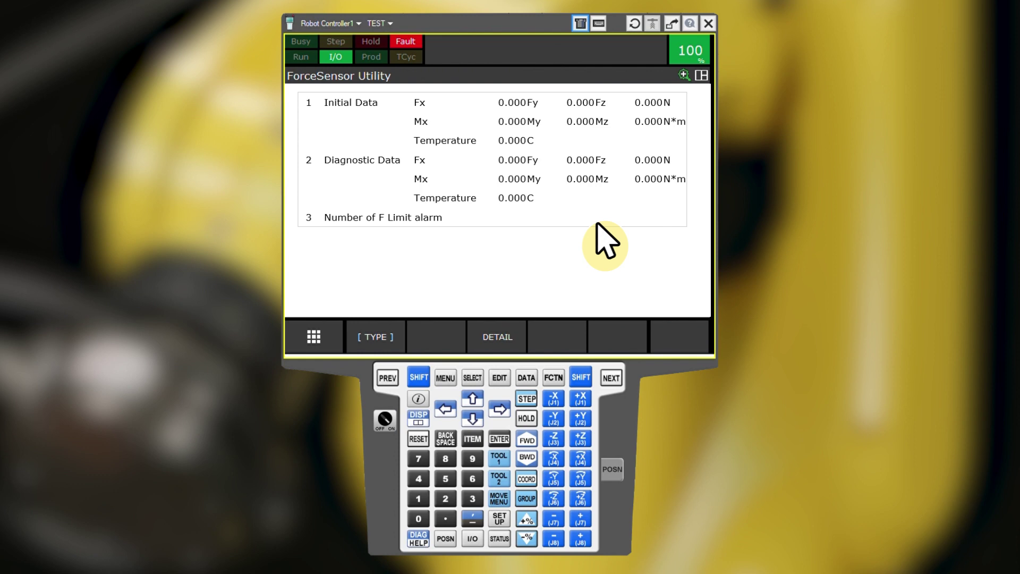
key("Escape")
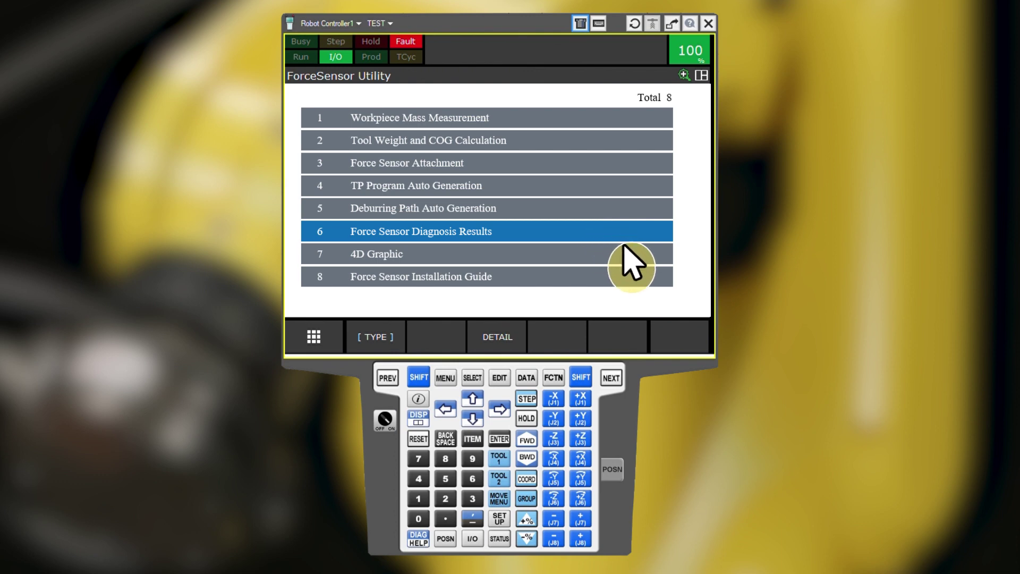
Attempt 4D Graphic (refused with FORC-454, not ordered), then select Force Sensor Installation Guide
left_click(626, 249)
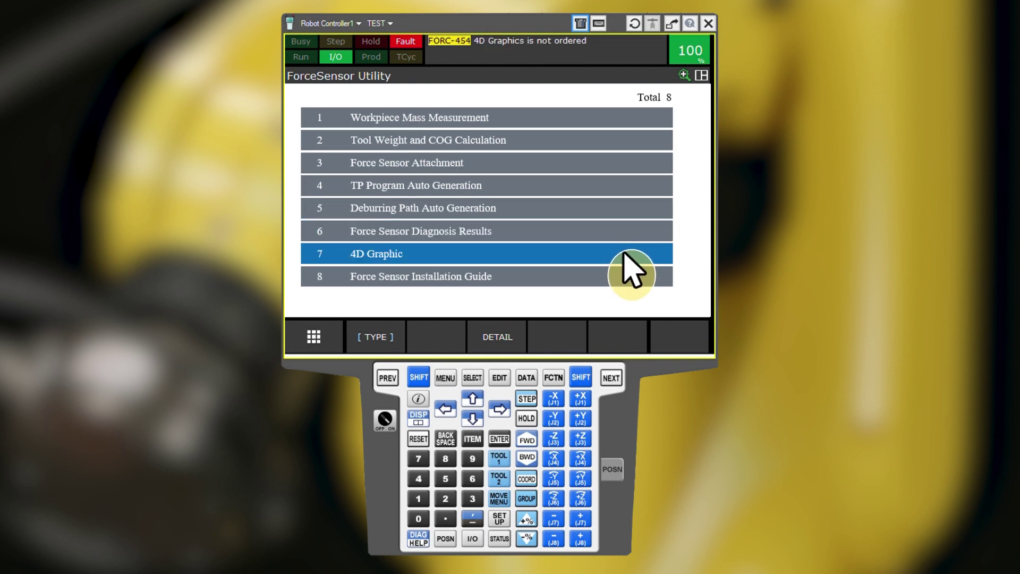
left_click(620, 270)
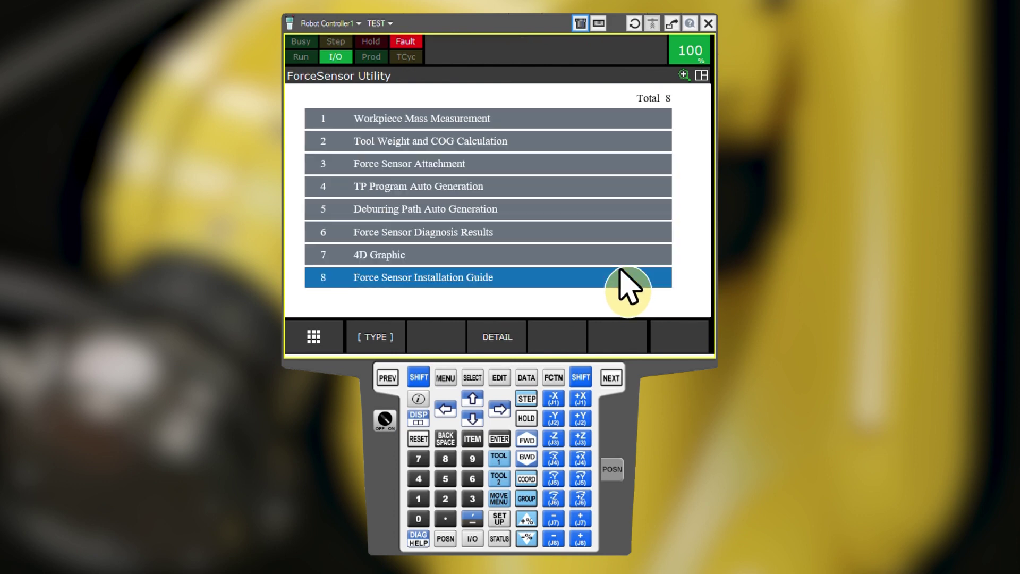